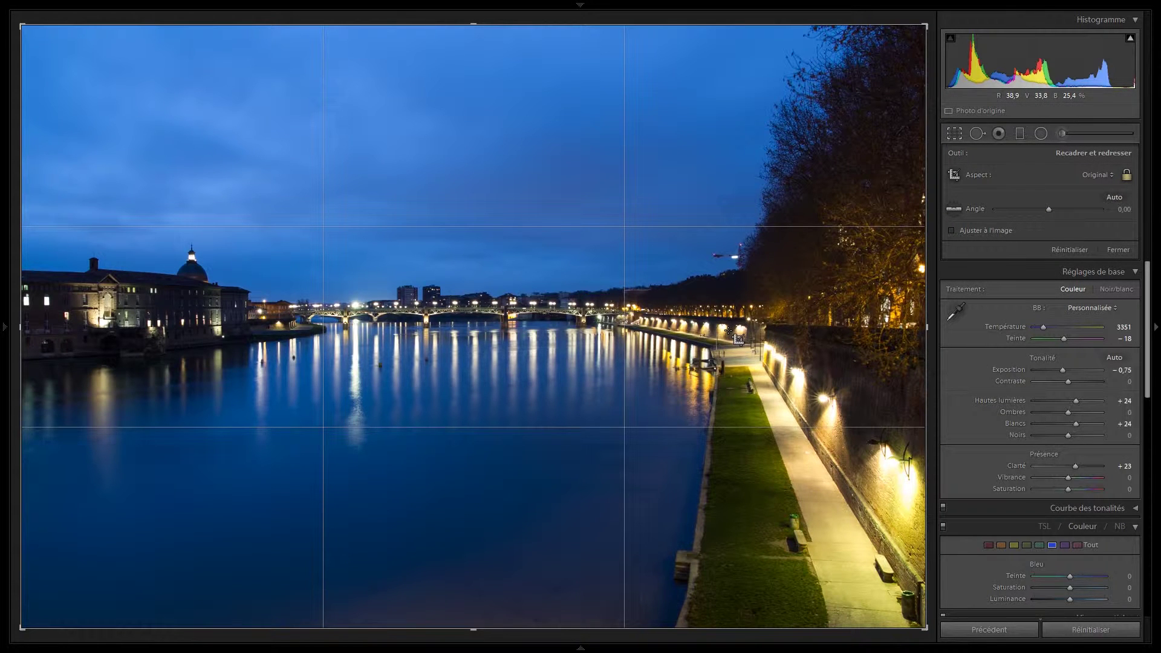
- Crop the photo around the bridge and its reflections in the original ratio, and apply the crop
key(r)
key(r)
drag(271, 191, 717, 463)
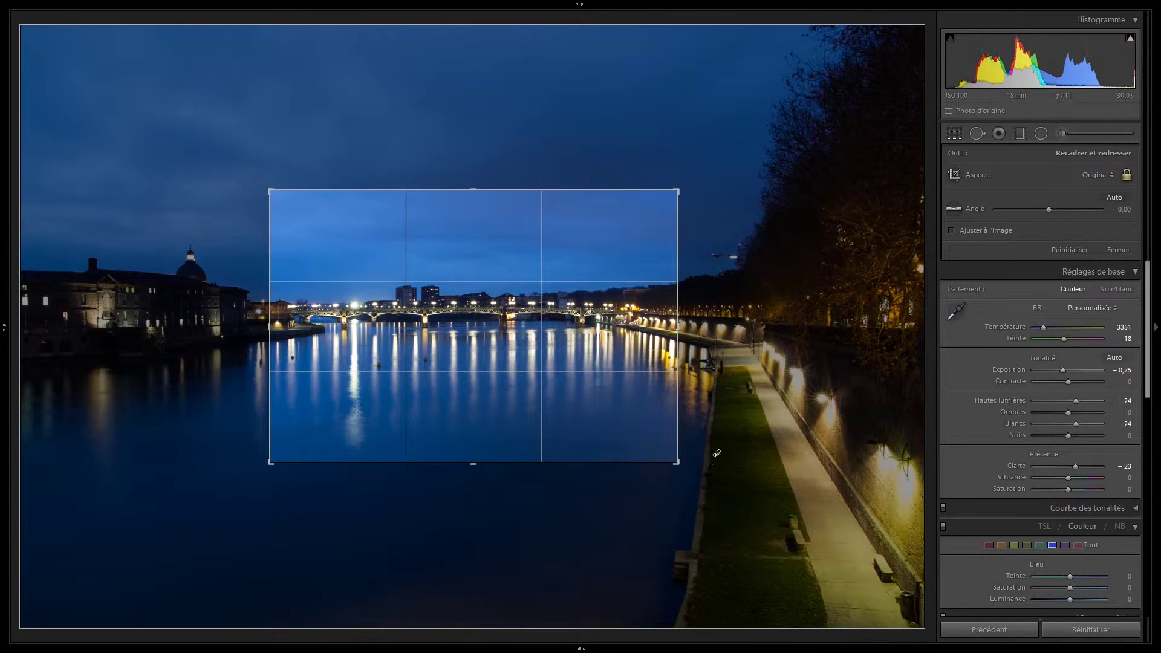
double_click(481, 351)
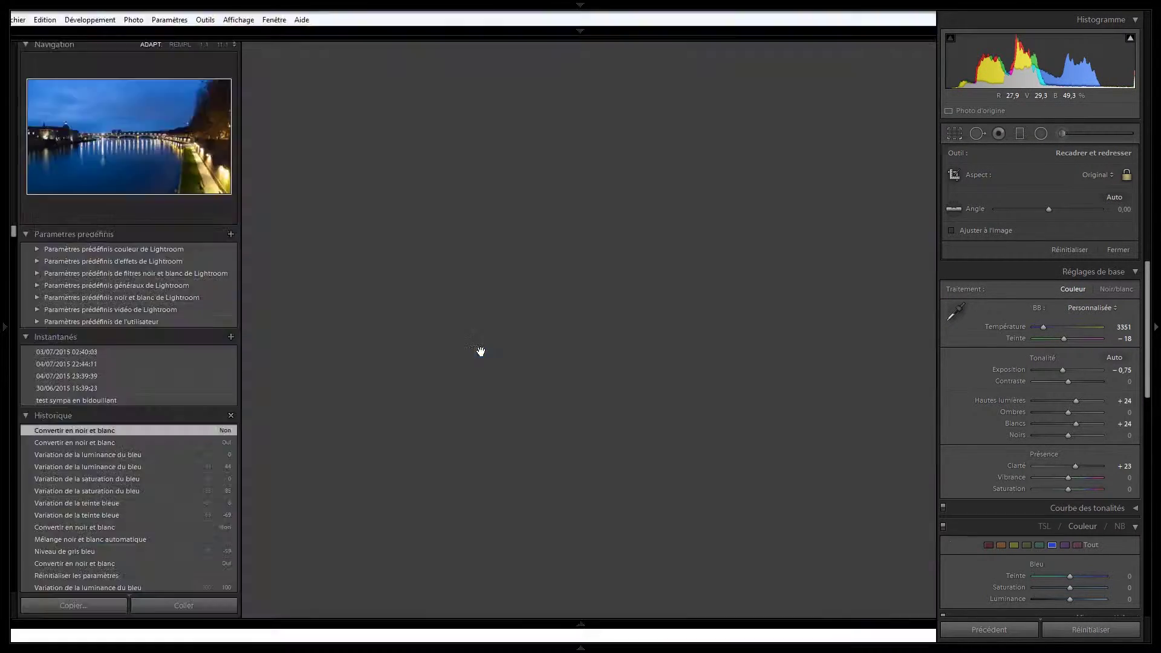
- Reopen the crop for editing and reset it to the full photo
key(r)
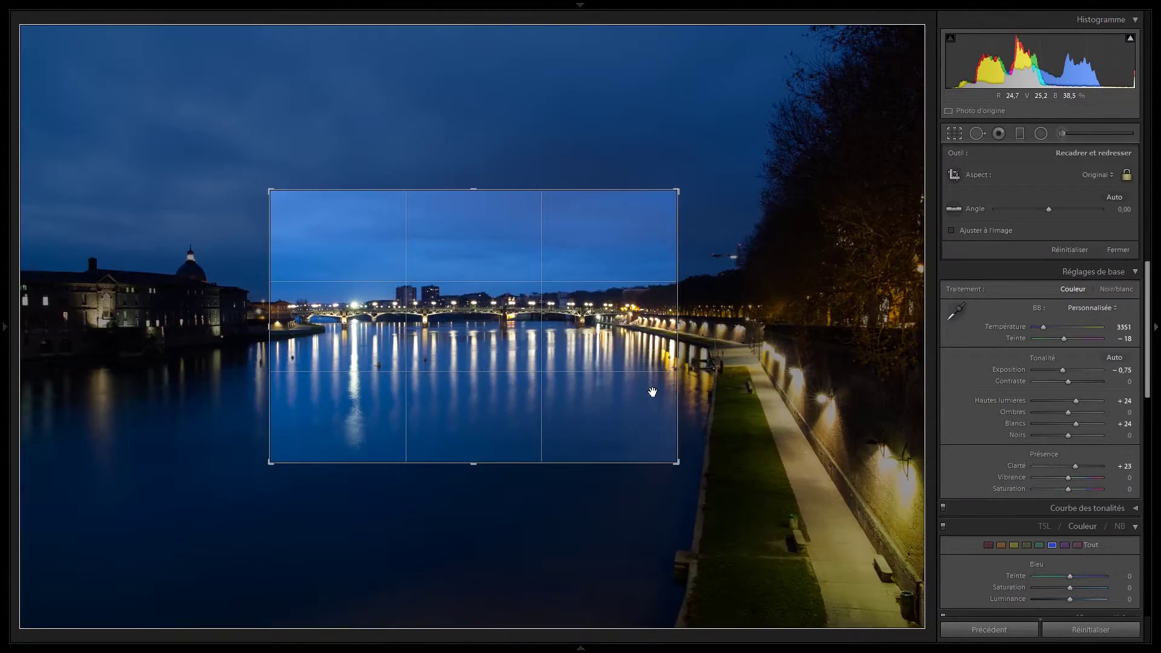
key(r)
key(alt)
key(ctrl+alt+r)
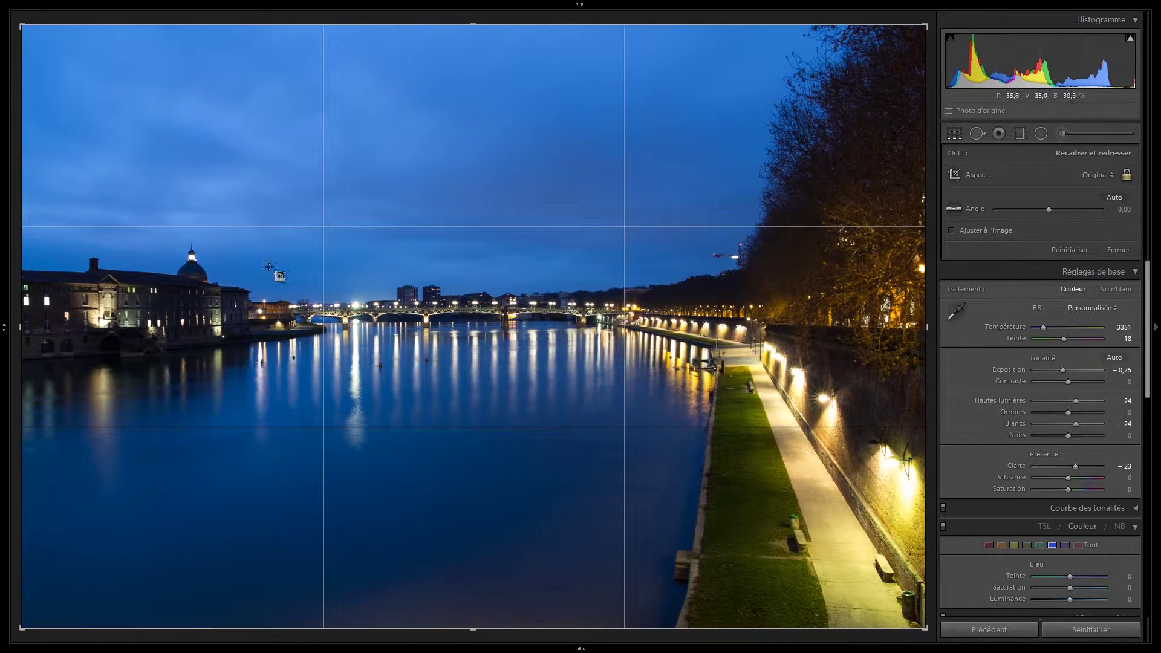
- Draw a new crop around the bridge, reshape it into a wide panoramic frame with a custom ratio, and reset the crop
drag(200, 171, 705, 481)
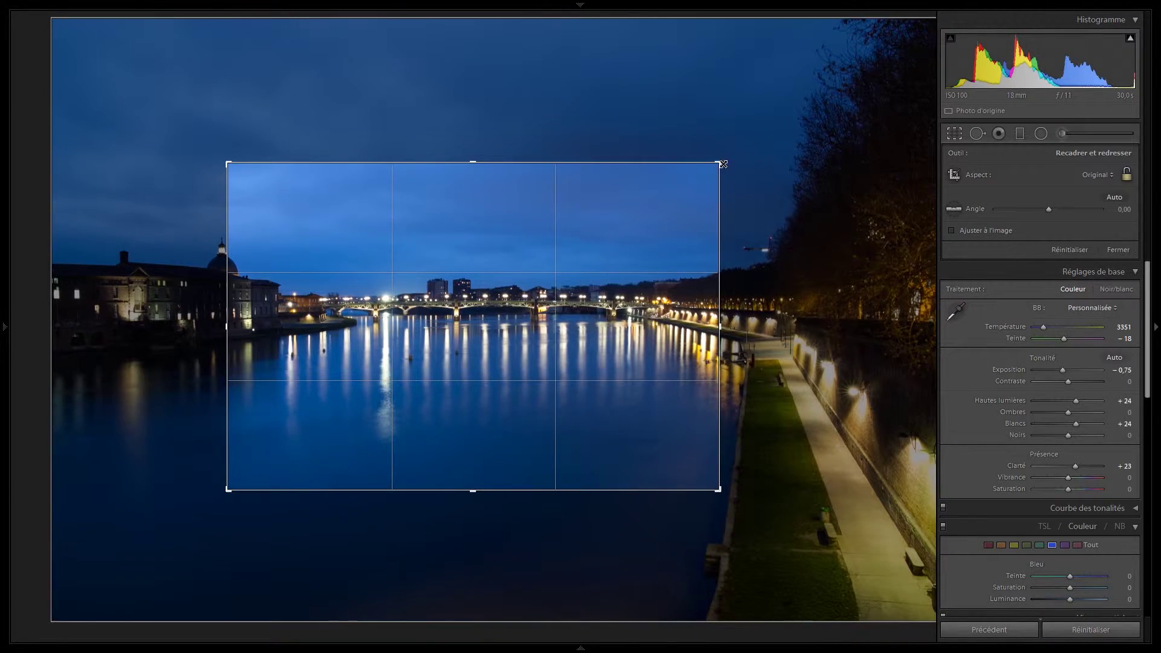
drag(724, 164, 801, 228)
drag(450, 296, 508, 356)
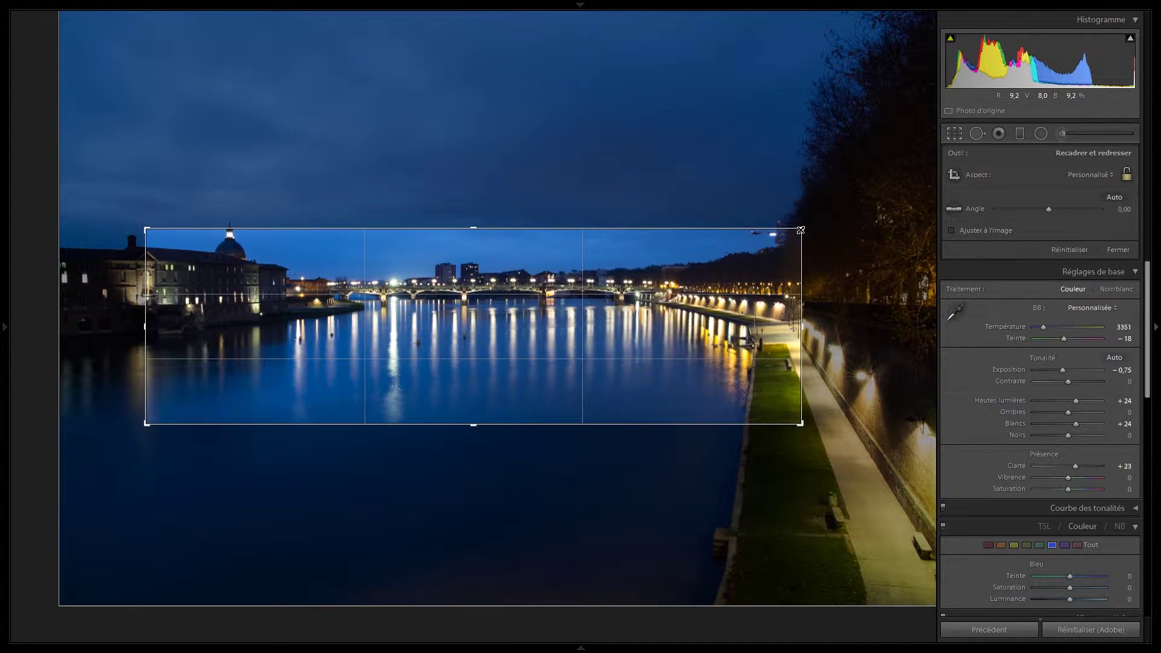
mouse_move(800, 229)
mouse_down()
mouse_move(865, 202)
mouse_move(814, 184)
mouse_move(819, 194)
mouse_move(845, 179)
mouse_move(837, 150)
mouse_move(786, 194)
mouse_move(750, 179)
mouse_move(712, 211)
mouse_move(811, 211)
mouse_up()
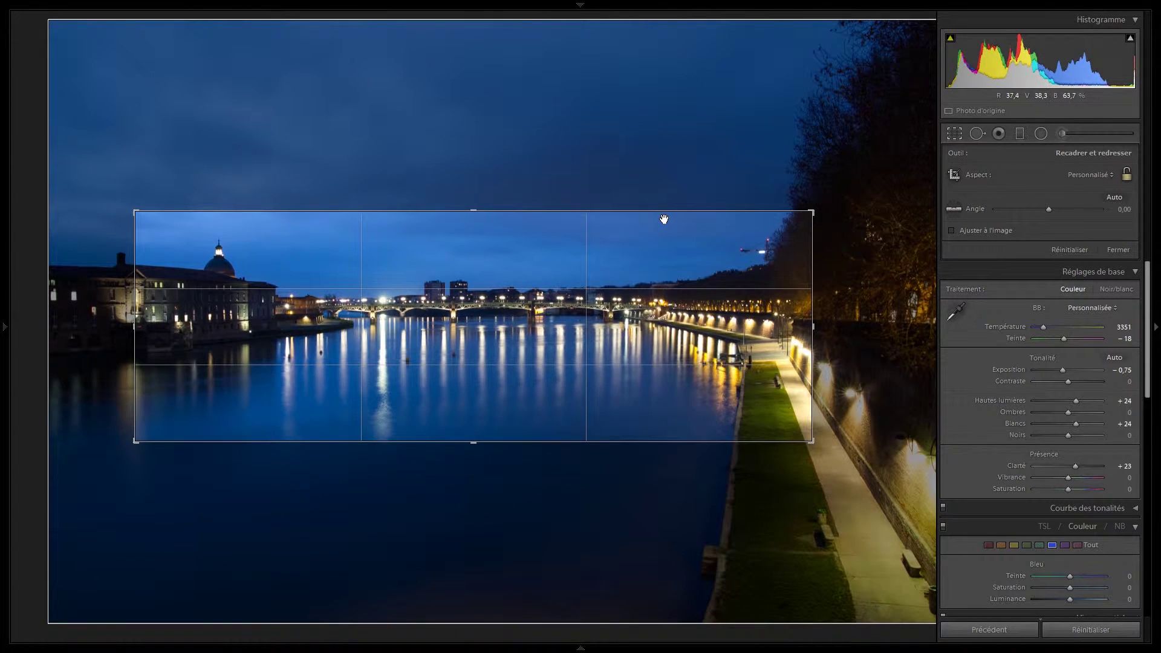
key(ctrl+z)
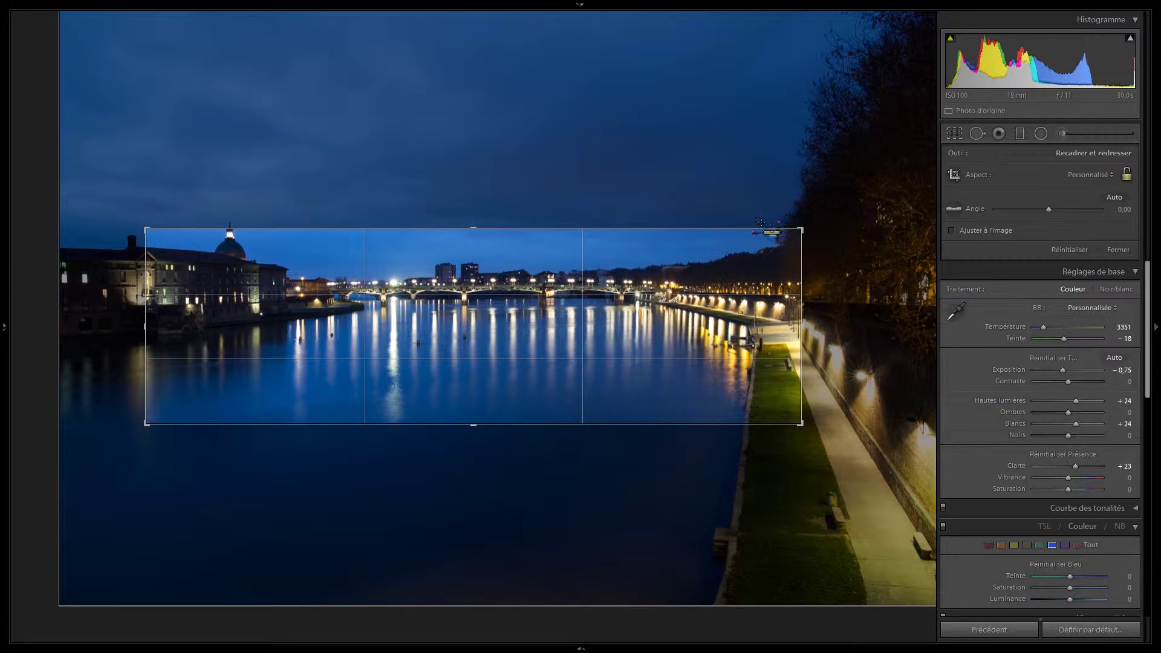
key(ctrl+alt+r)
- Draw a small original-ratio crop around the bridge and toggle it between portrait and landscape orientation
drag(245, 192, 604, 433)
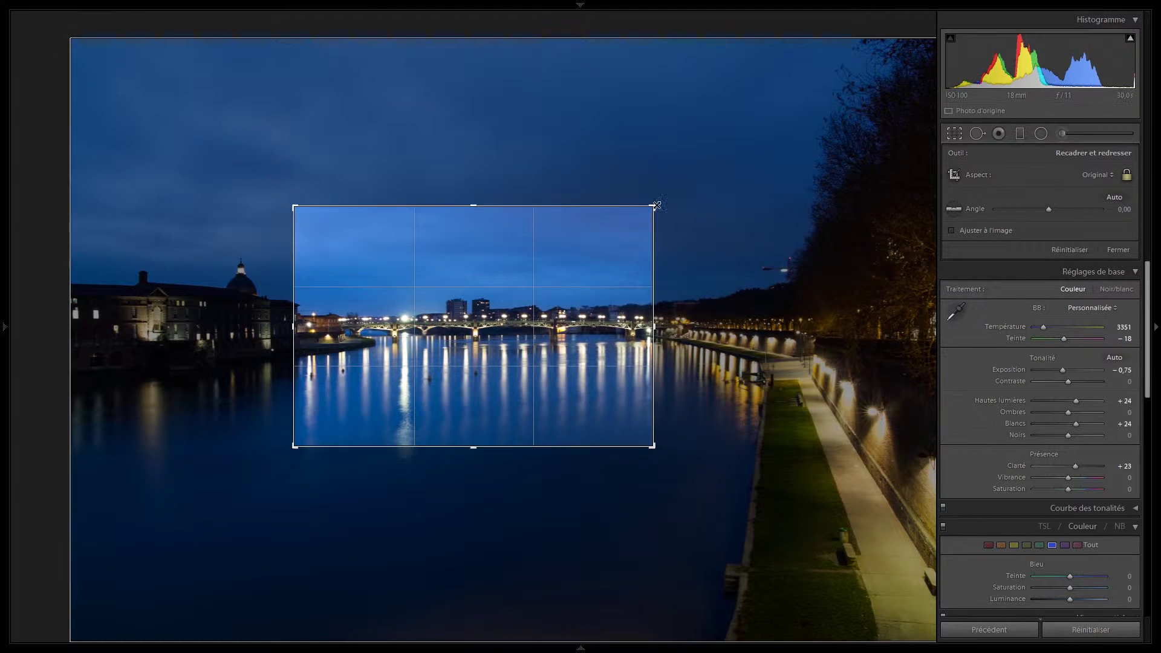
drag(654, 204, 615, 184)
key(x)
key(x)
key(x)
key(x)
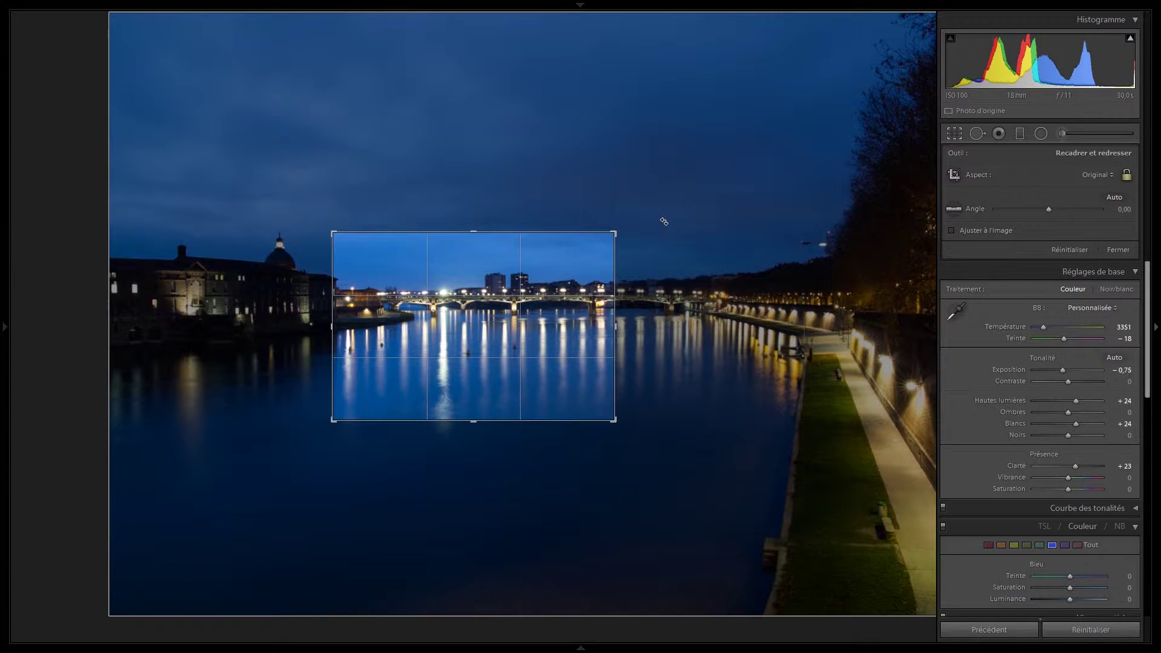
- Reposition the photo inside the small crop frame and reset the crop
drag(560, 307, 440, 335)
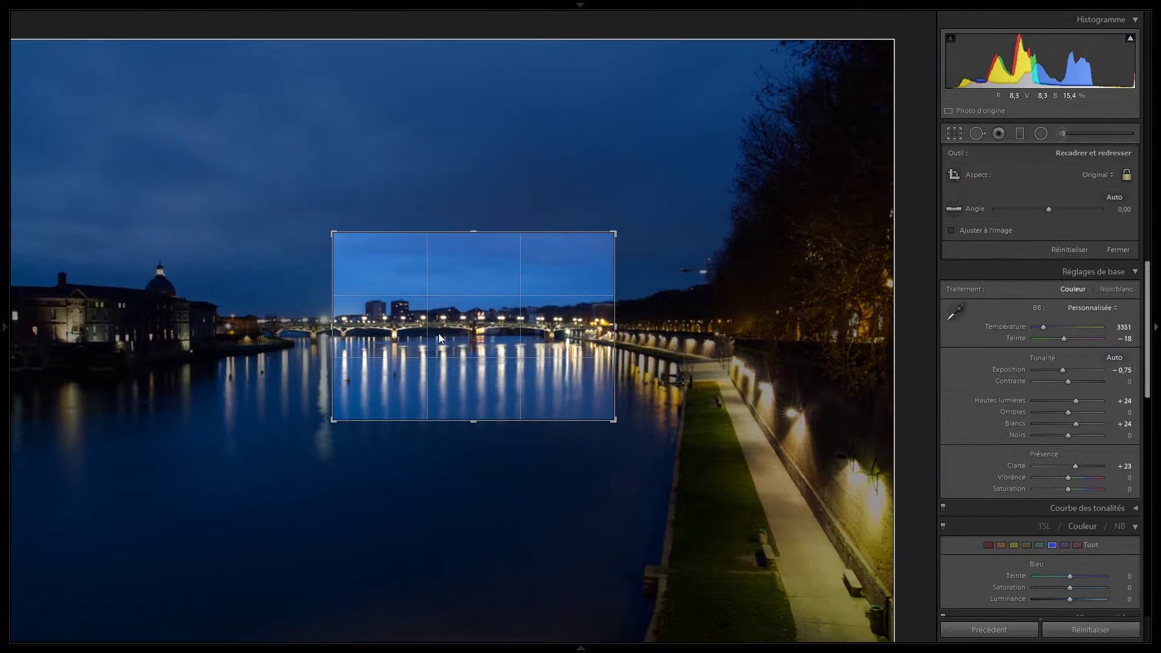
key(ctrl+alt+r)
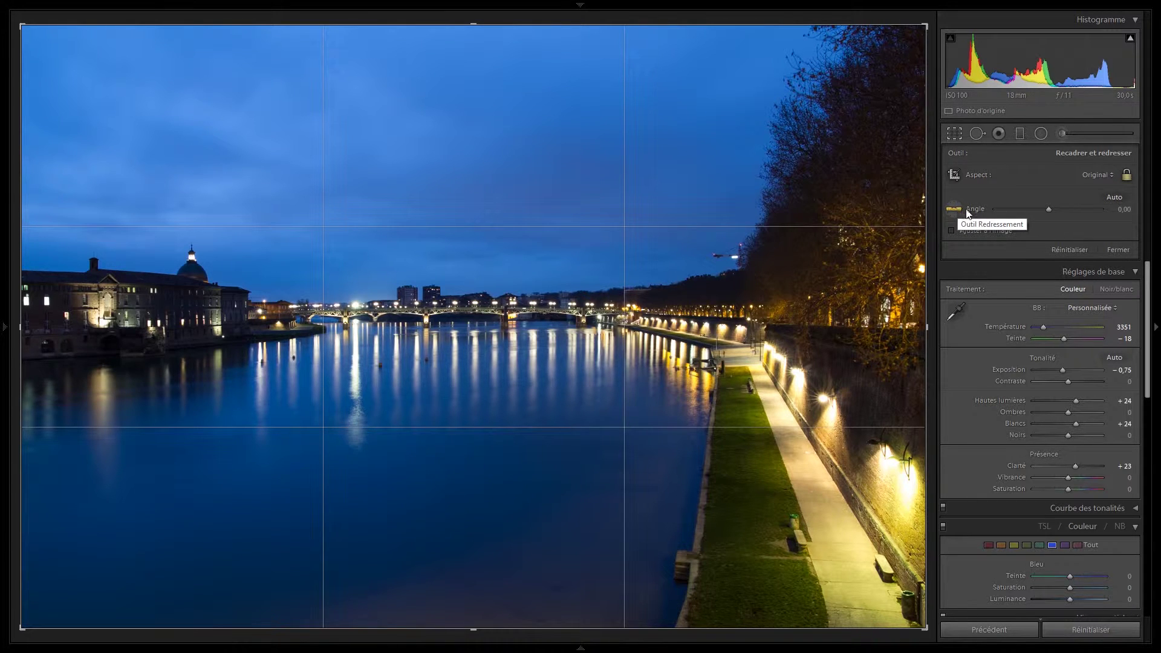
- Try rotating the photo to angles of 0.26, -7.02 and 4.22, and reset the angle to 0
mouse_move(1051, 209)
mouse_down()
mouse_move(1061, 211)
mouse_move(1051, 211)
mouse_up()
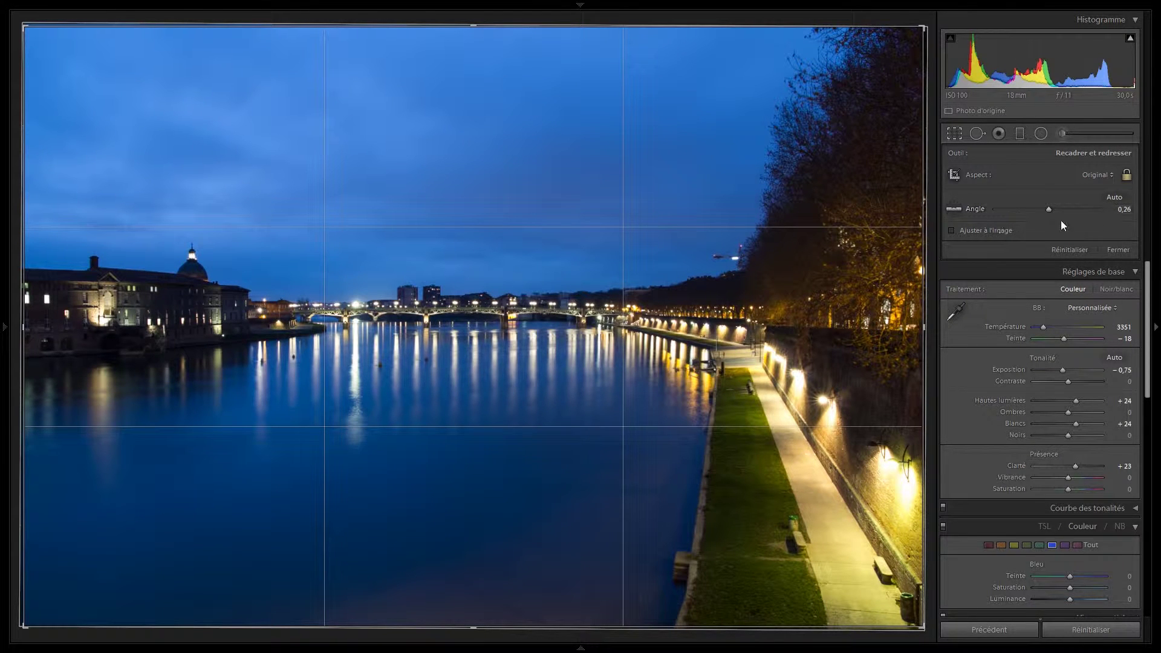
drag(1055, 210, 1006, 212)
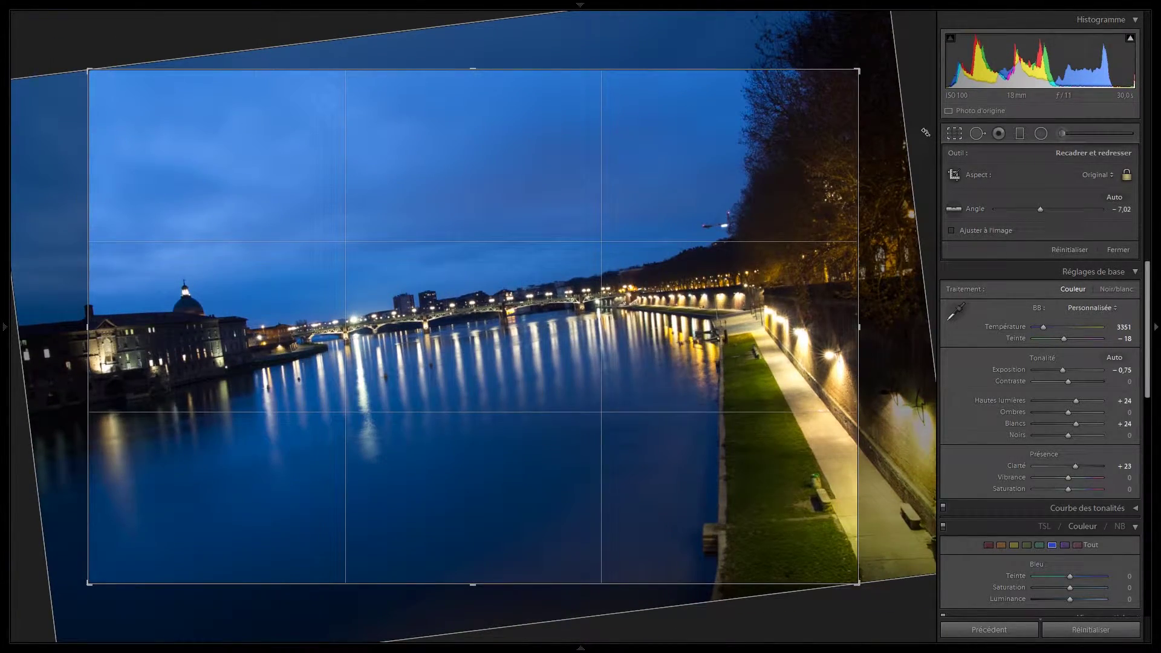
drag(925, 132, 1050, 205)
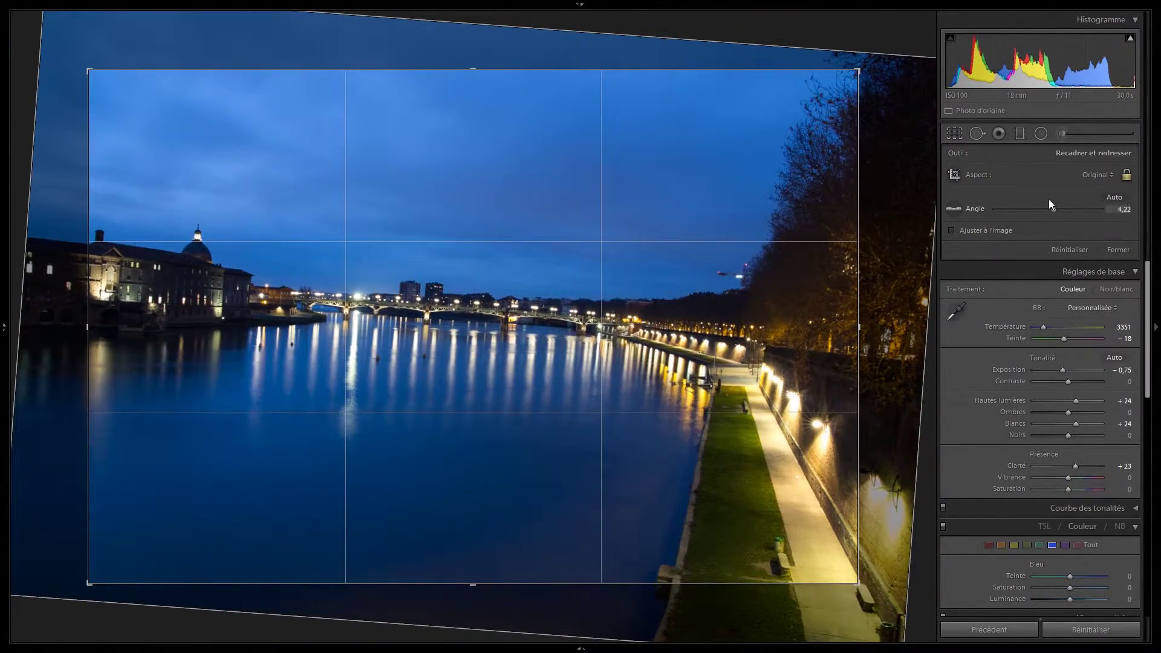
double_click(1031, 209)
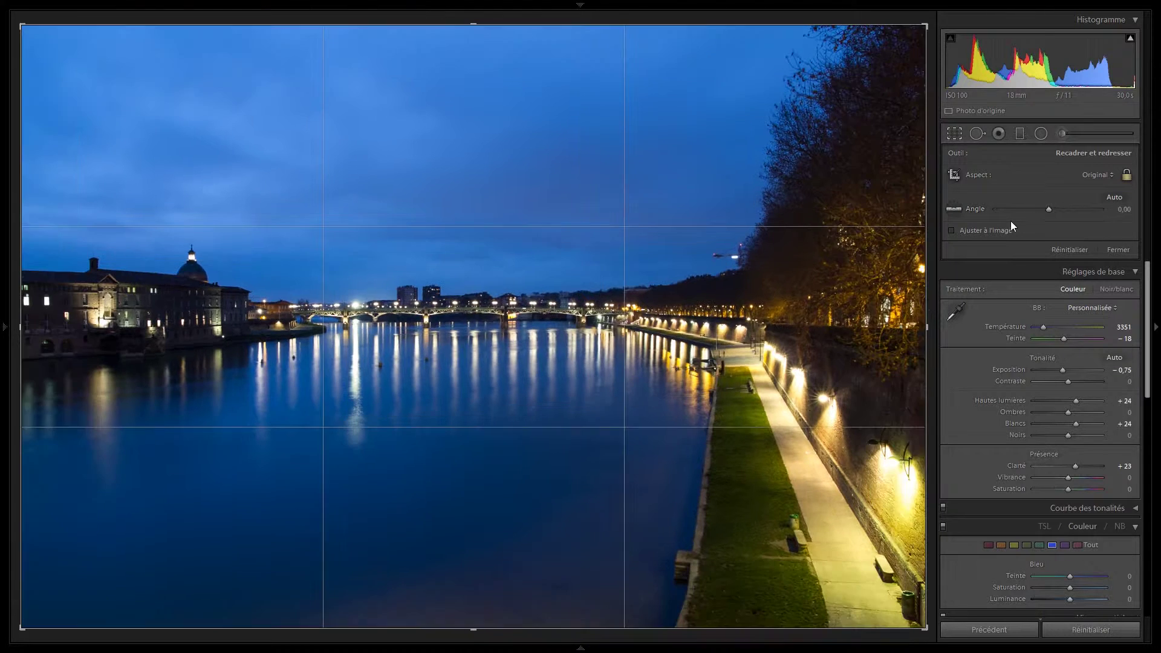
- Try the Straighten tool with sloping reference lines across the photo, giving angles of 16.40 and -3.07, and reset the crop
click(954, 210)
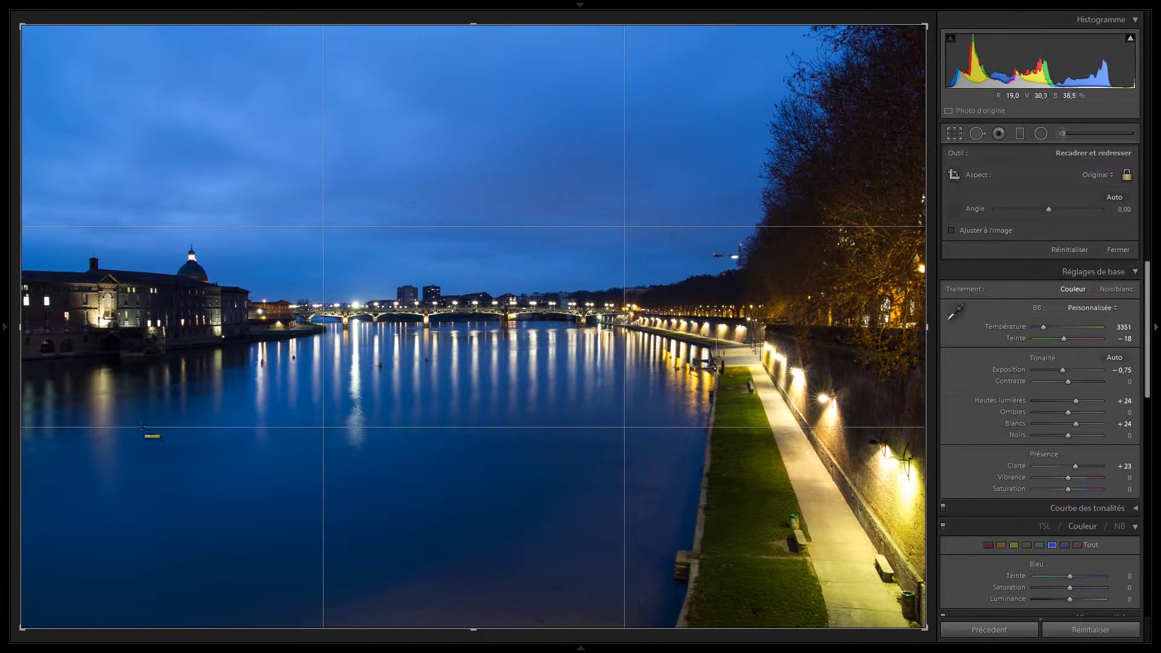
drag(145, 482, 919, 255)
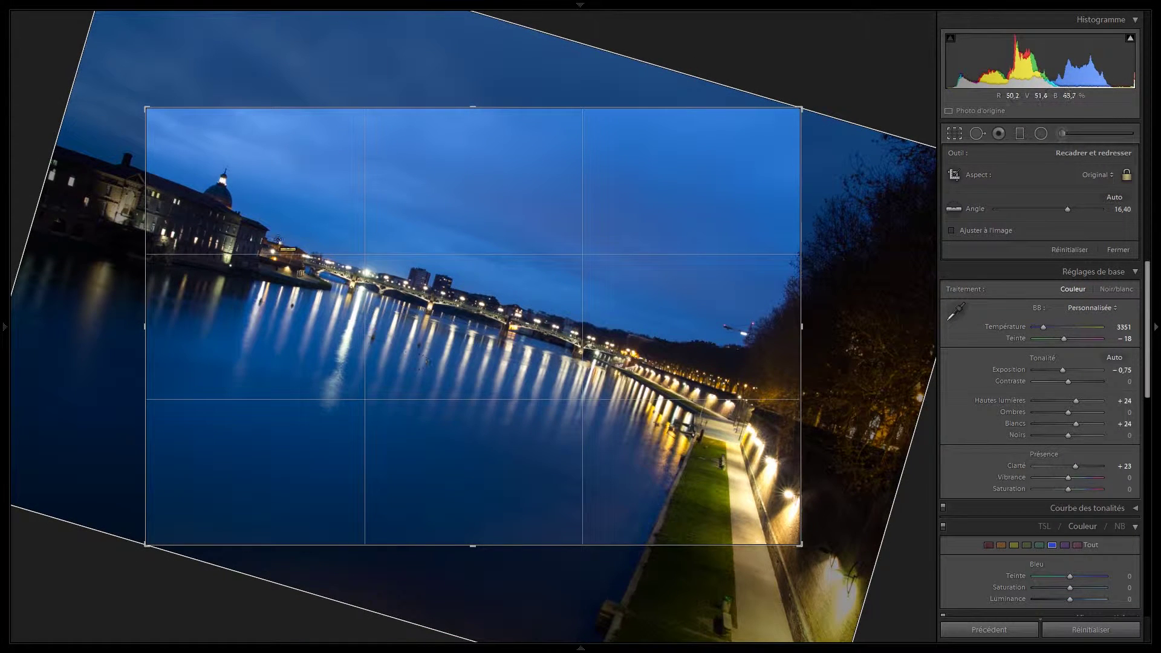
drag(232, 209, 713, 414)
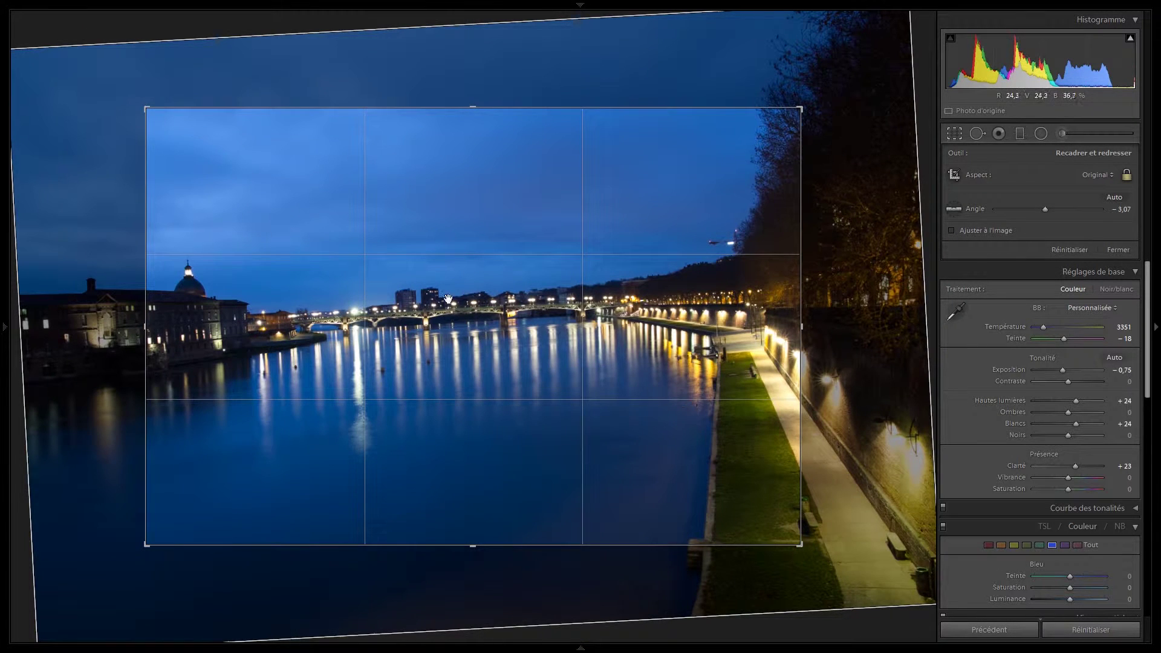
key(ctrl+alt+r)
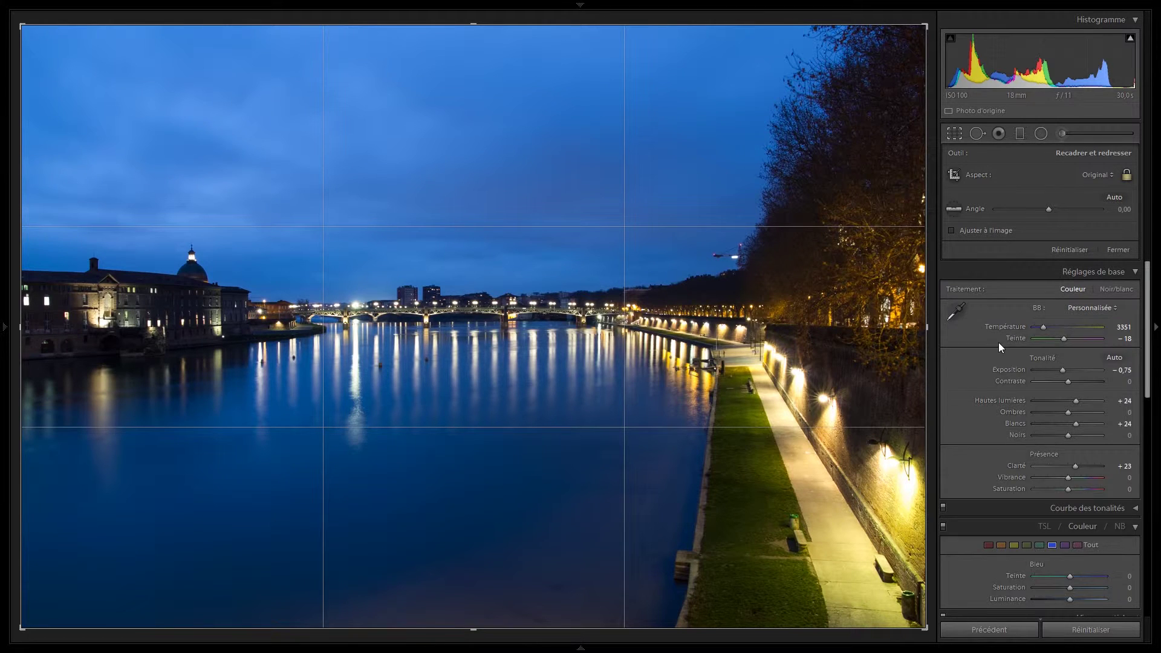
- Set the manual lens correction's vertical transformation to +98 and constrain the crop to the image
scroll(999, 346, down, 10)
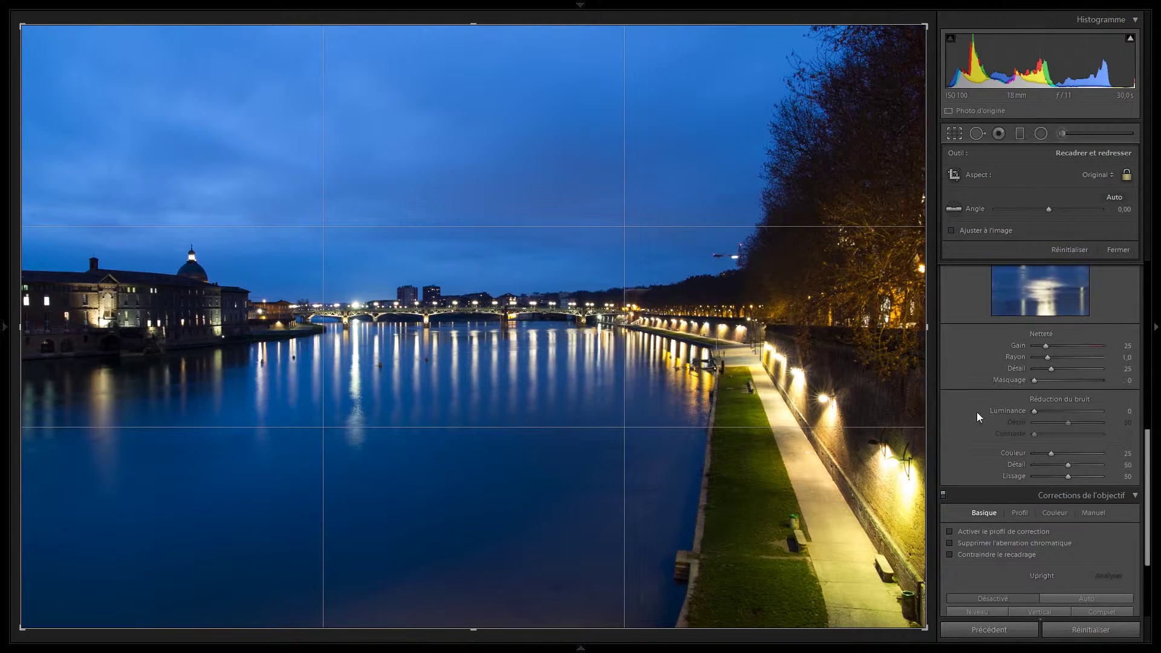
scroll(978, 412, down, 3)
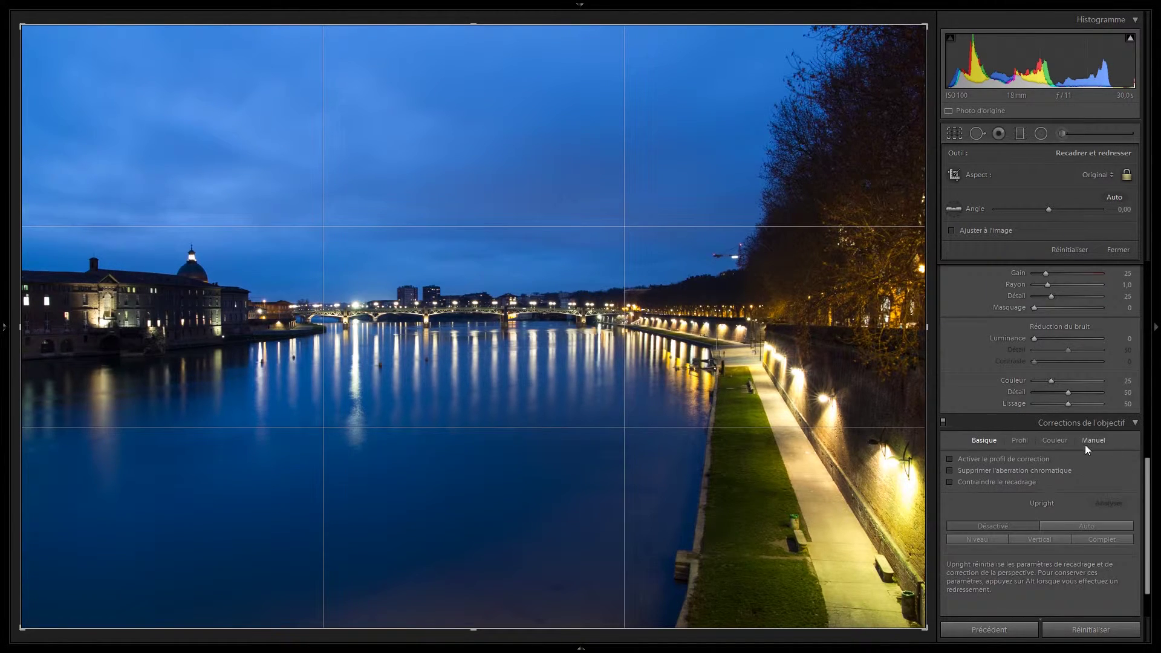
click(1094, 440)
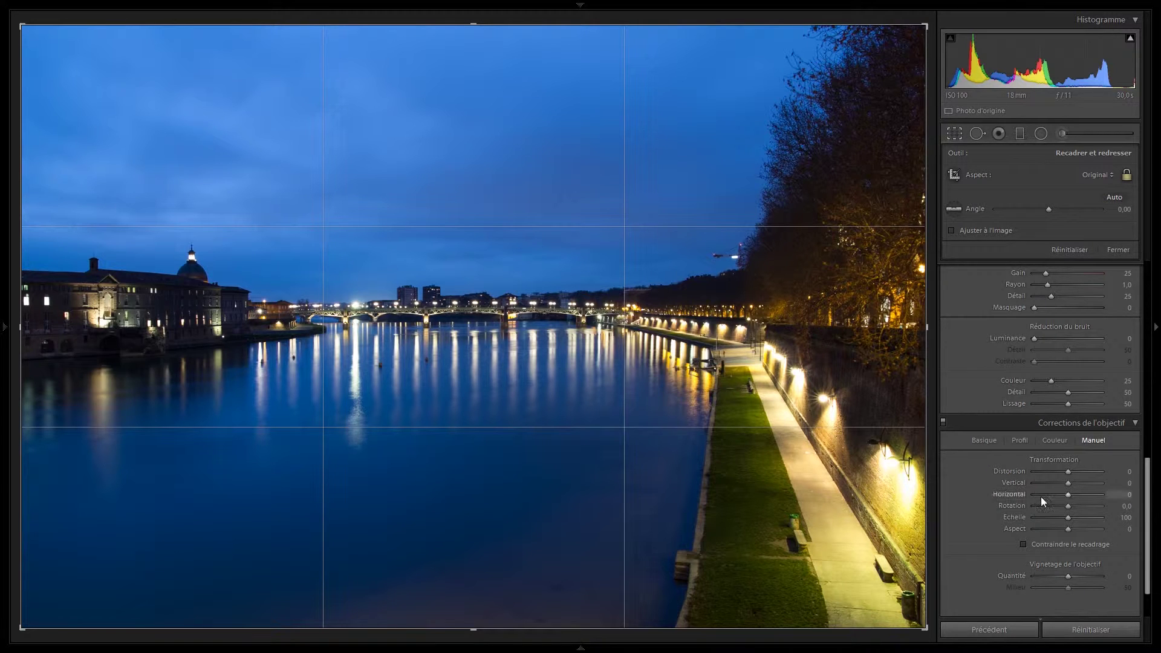
drag(1066, 483, 1099, 483)
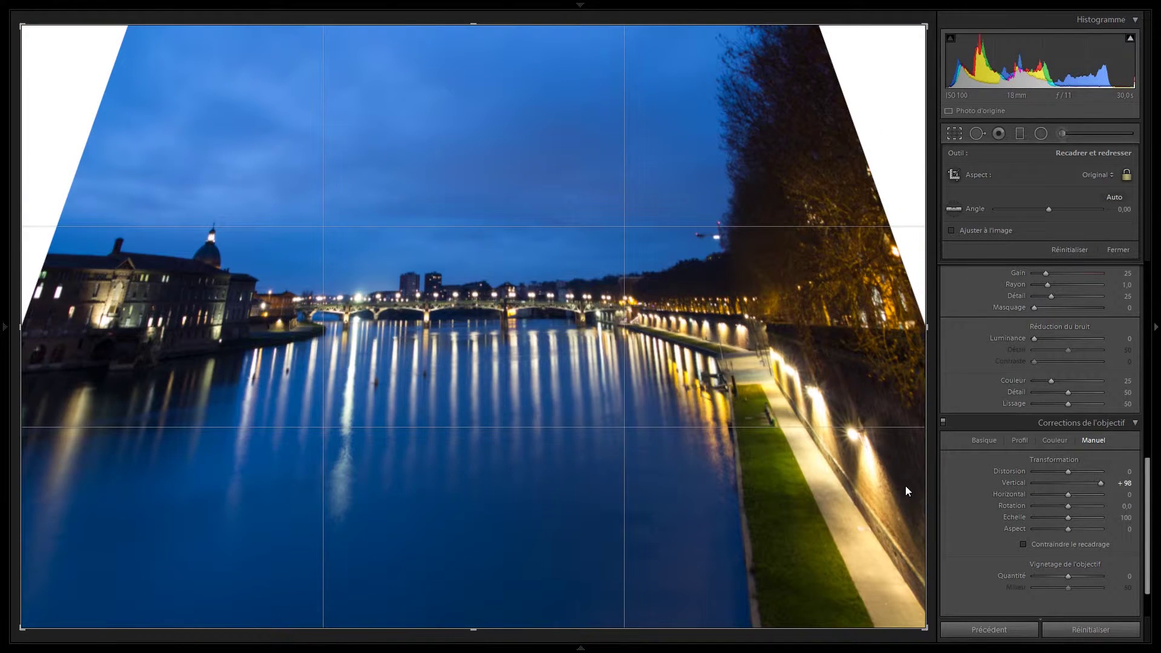
click(953, 231)
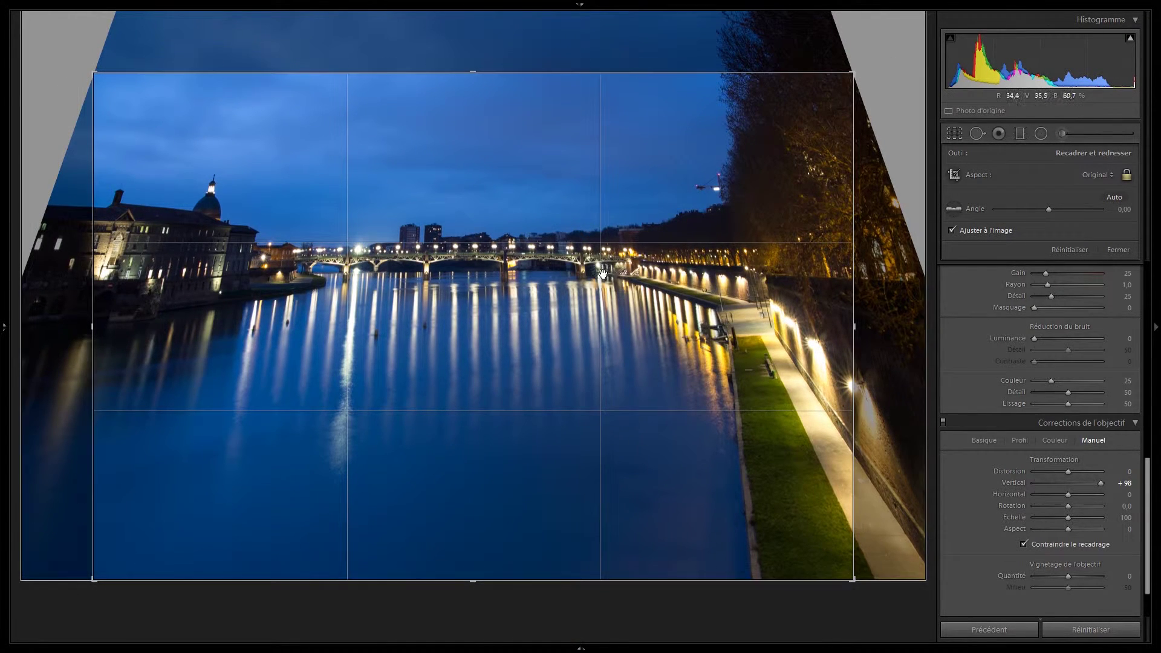
- Undo the crop constraint and the vertical lens correction, and return to the uncropped, unrotated photo
key(ctrl+z)
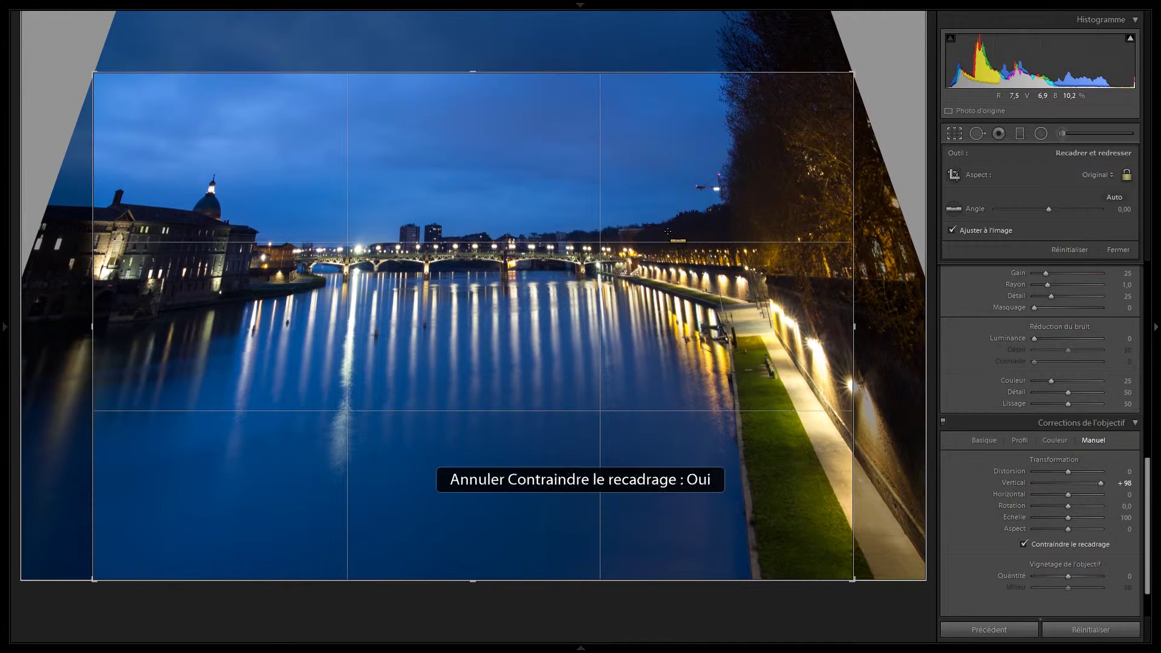
key(ctrl+z)
key(ctrl+z)
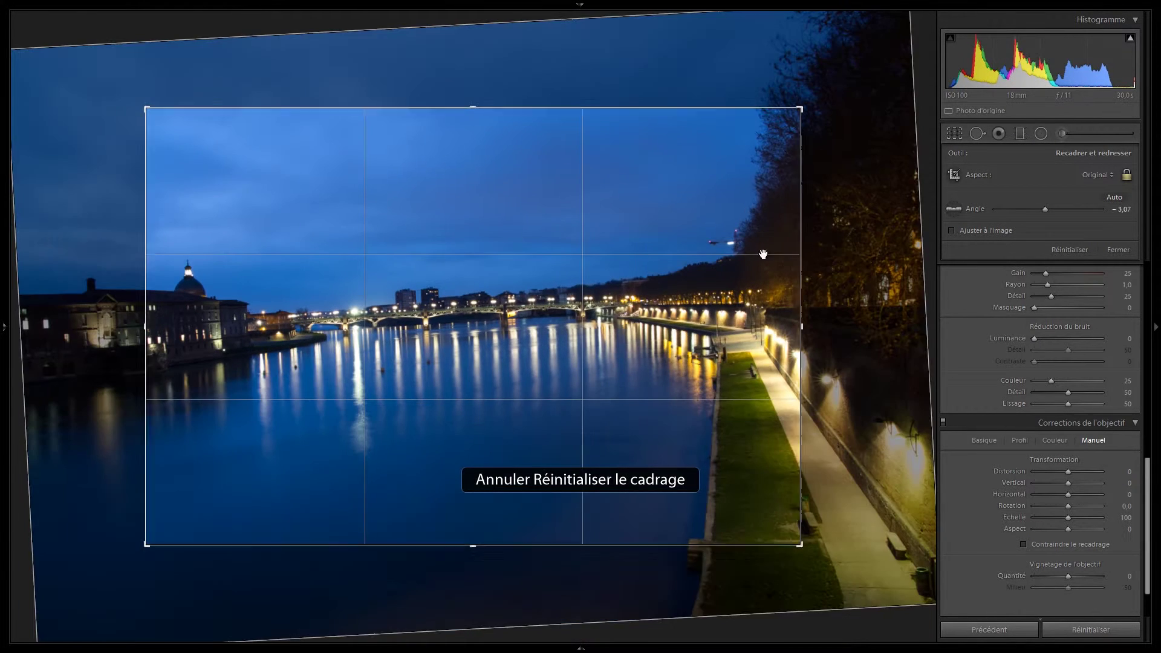
key(ctrl+z)
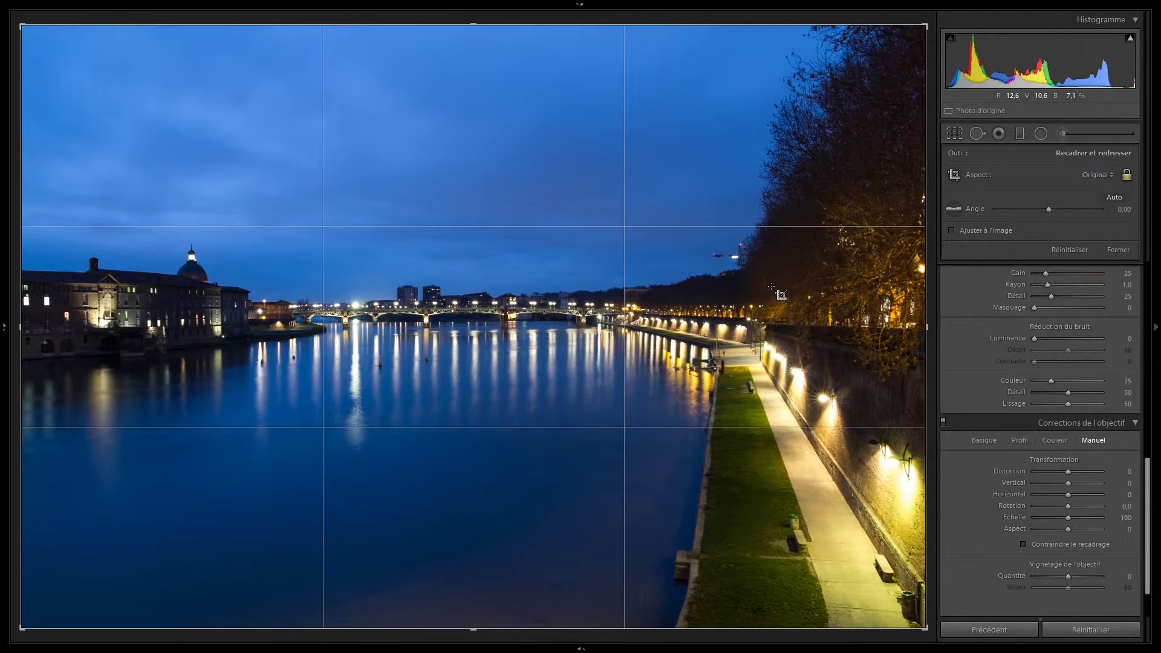
- Try shrinking the crop frame from its corner around the bridge in the original ratio, and undo it
scroll(1080, 375, up, 5)
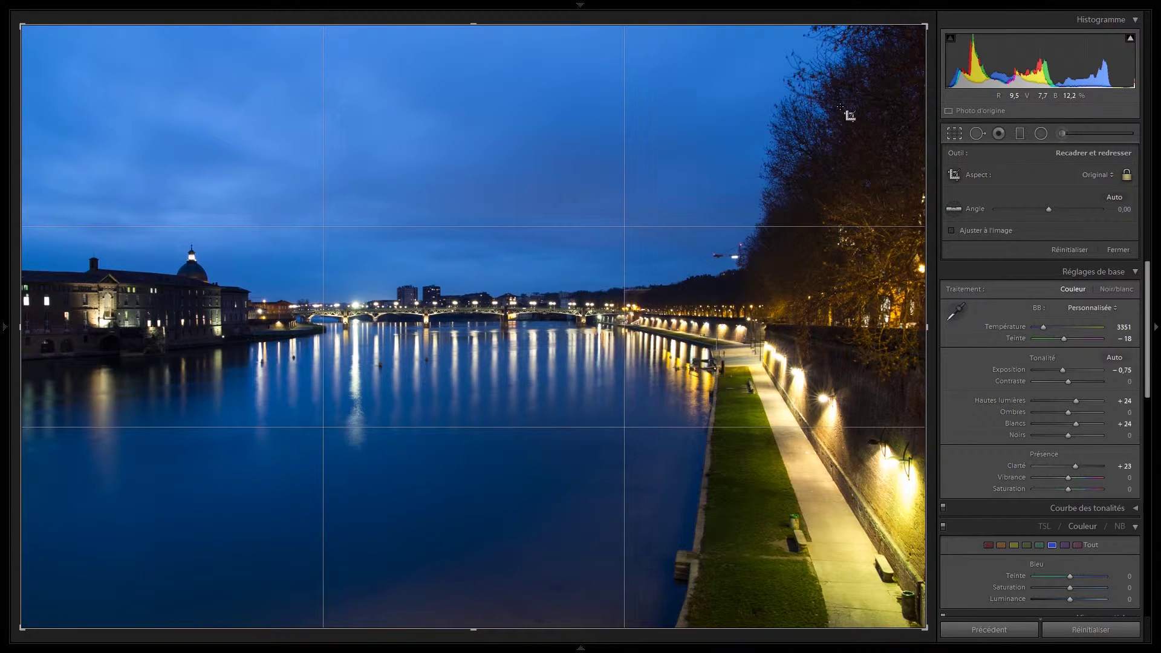
drag(925, 25, 772, 156)
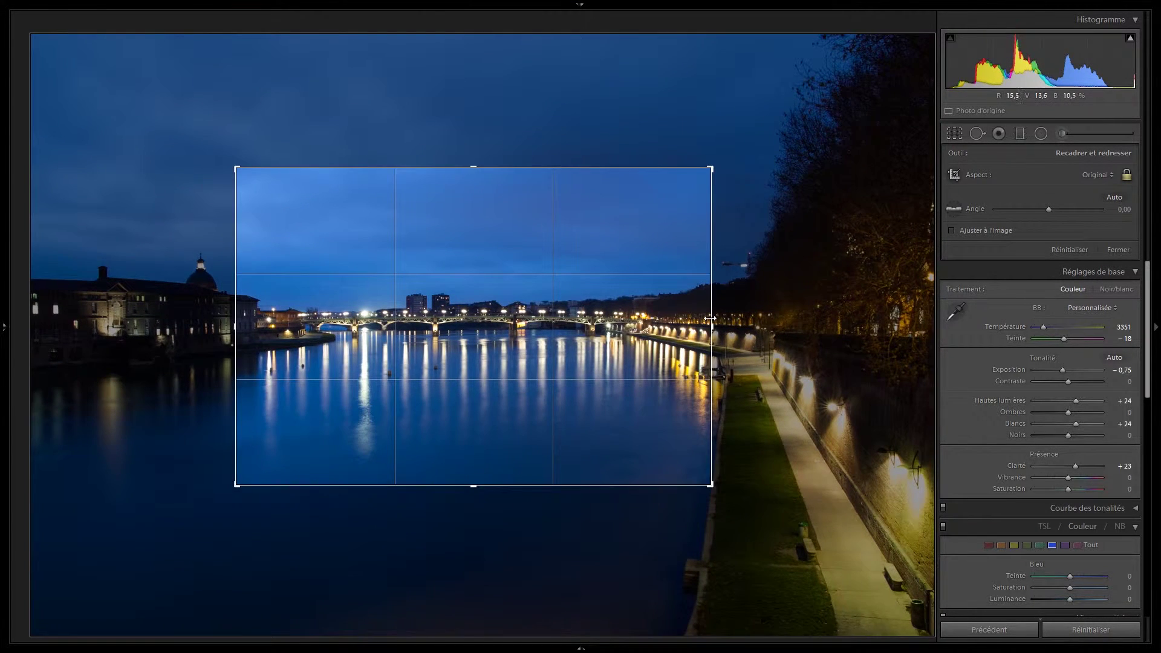
key(ctrl+z)
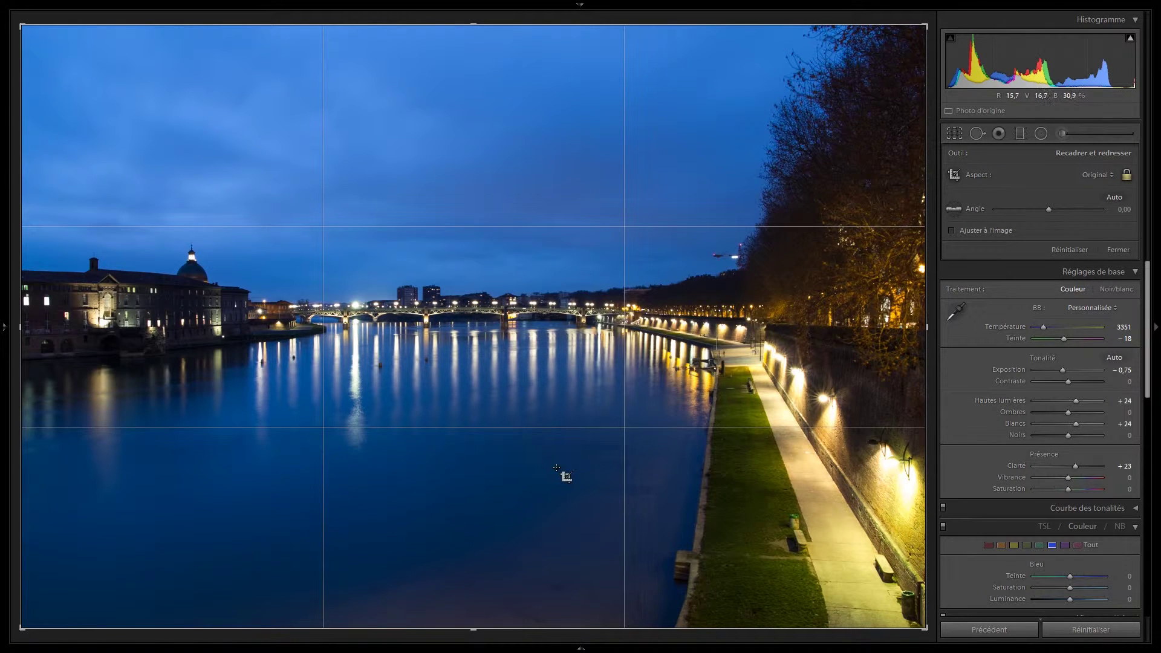
- Cycle through the crop guide overlays, including the golden ratio and fine grid, and select the diagonal triangle overlay
key(o)
key(o)
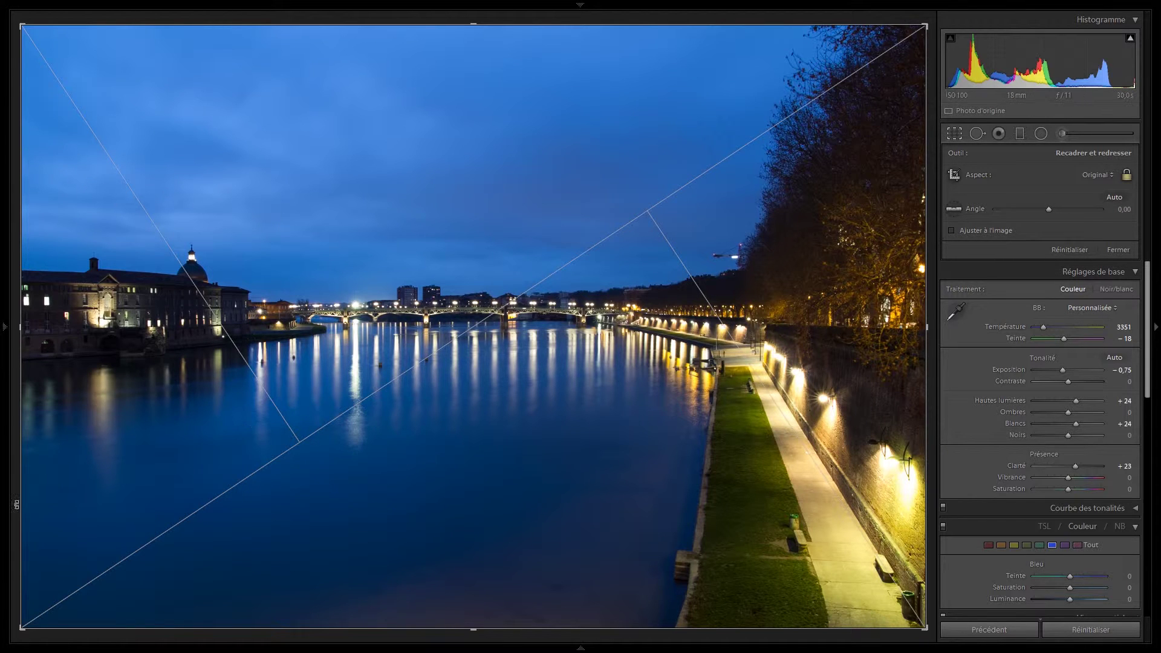
key(o)
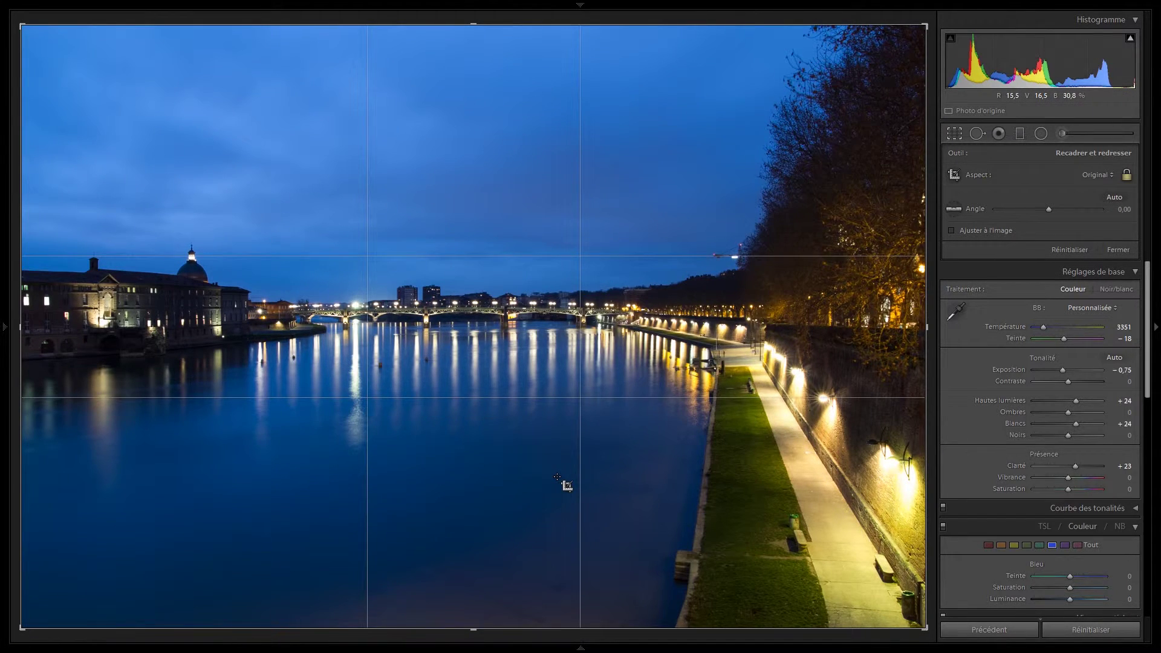
key(o)
key(o)
key(o)
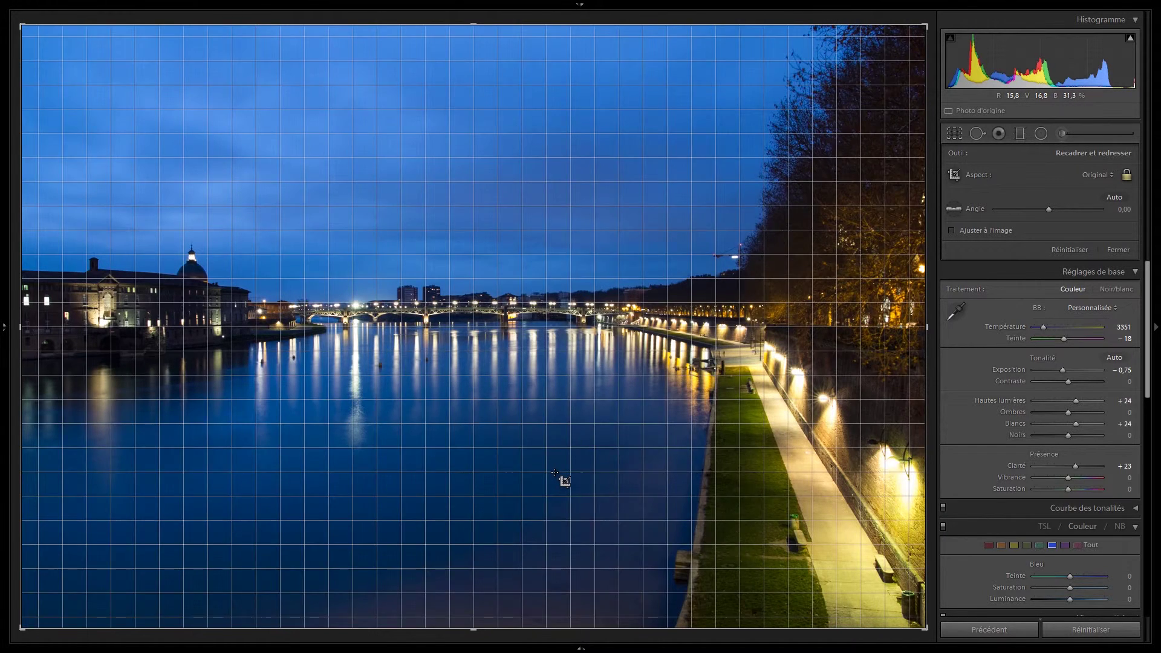
key(o)
key(o)
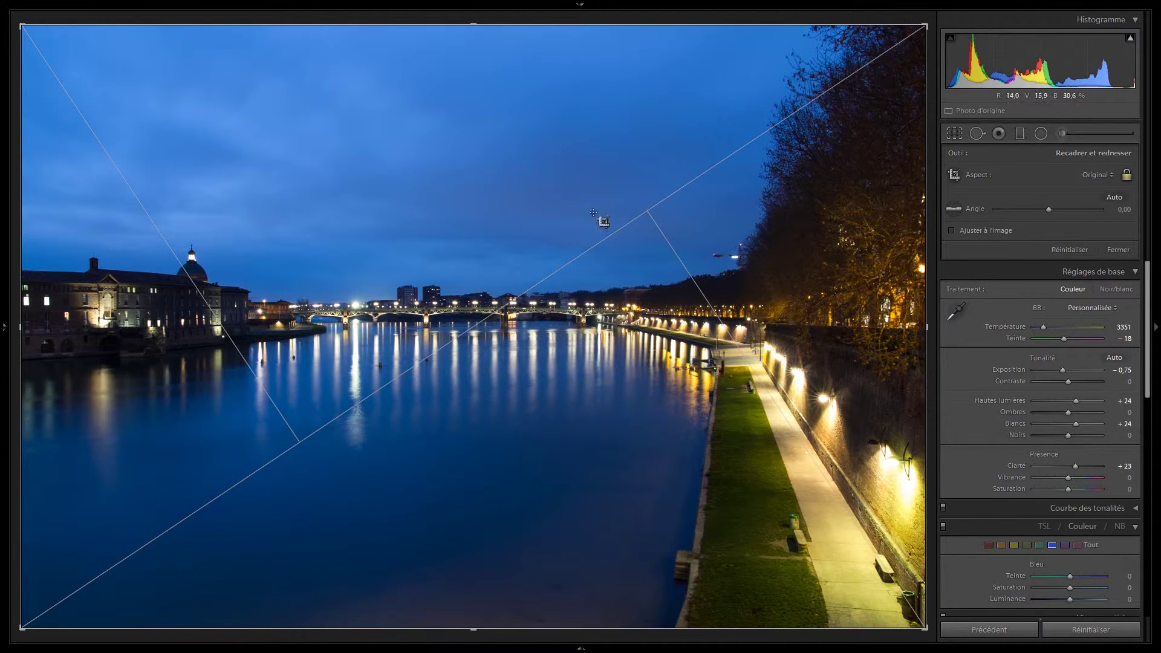
- Cycle the crop guide overlay from the diagonal triangles to the rule-of-thirds grid
mouse_move(3, 447)
key(shift)
key(o)
key(o)
key(o)
key(o)
key(o)
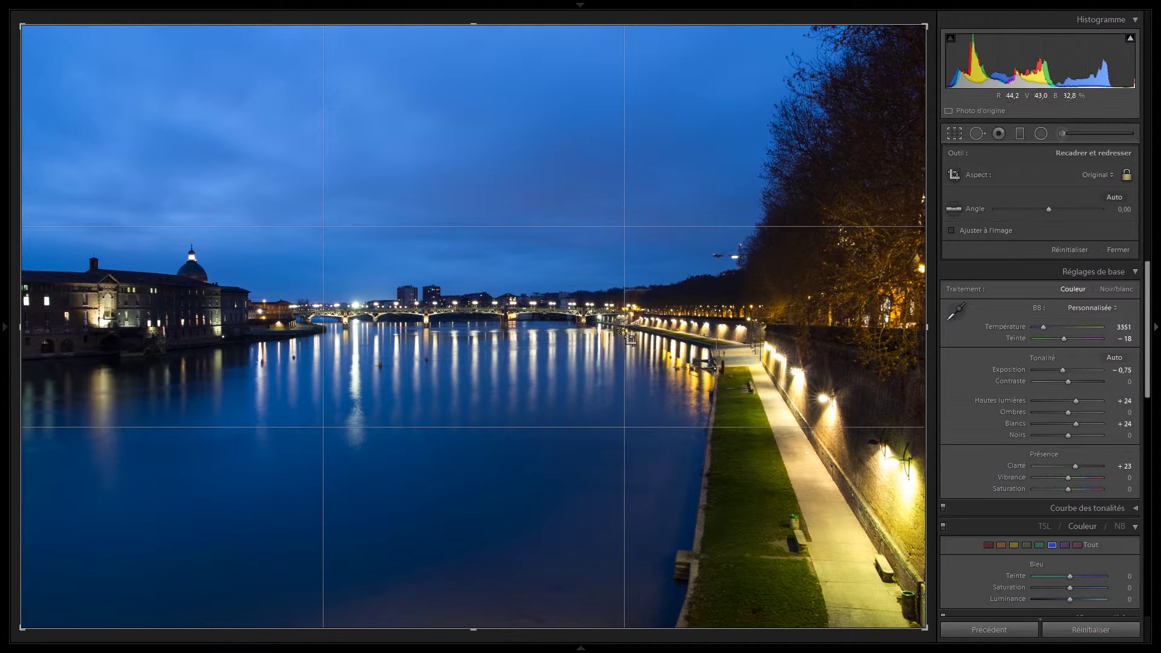
- Crop the photo to the 16 x 9 ratio, shift the image slightly down within the frame, and apply the crop
click(1098, 177)
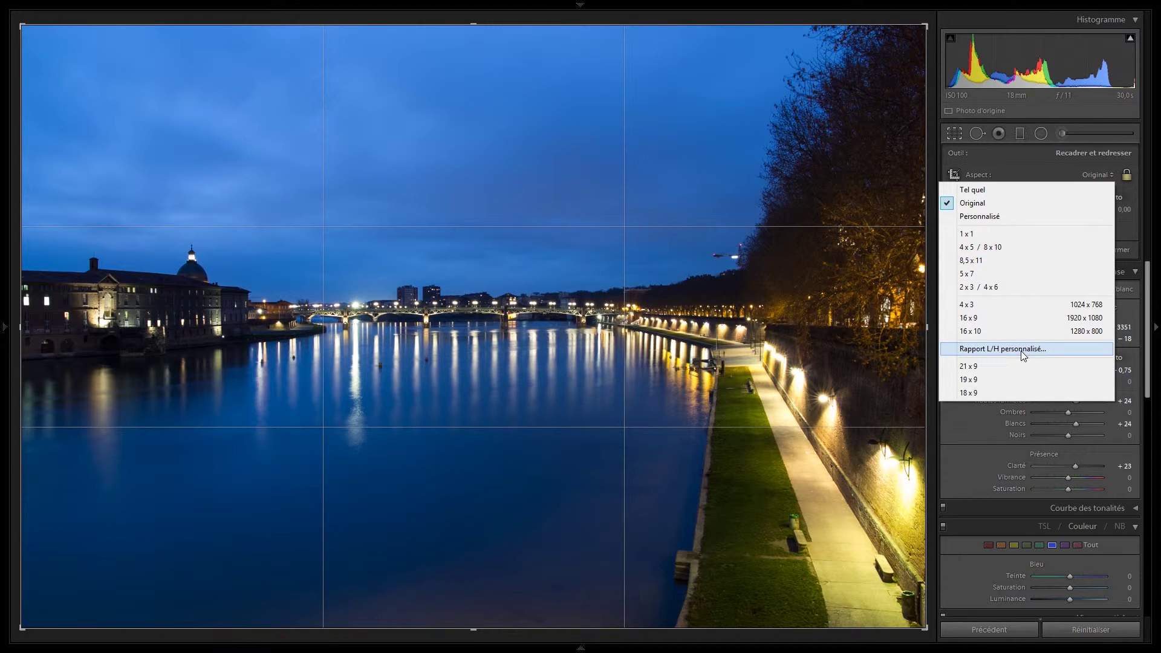
click(991, 319)
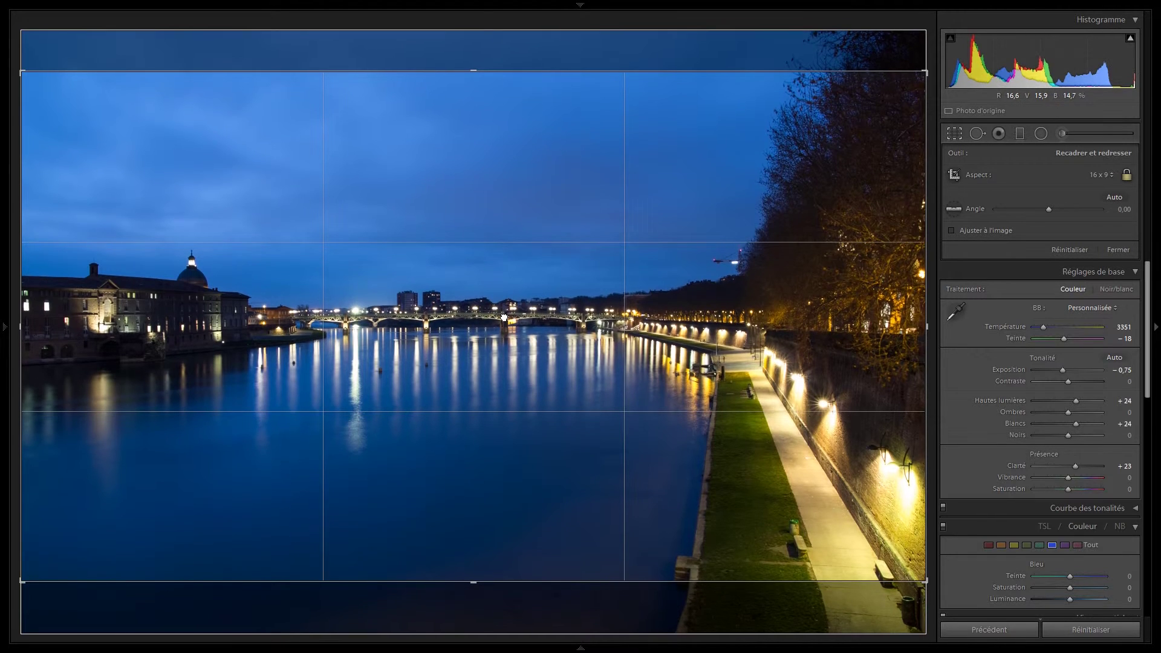
drag(503, 317, 504, 324)
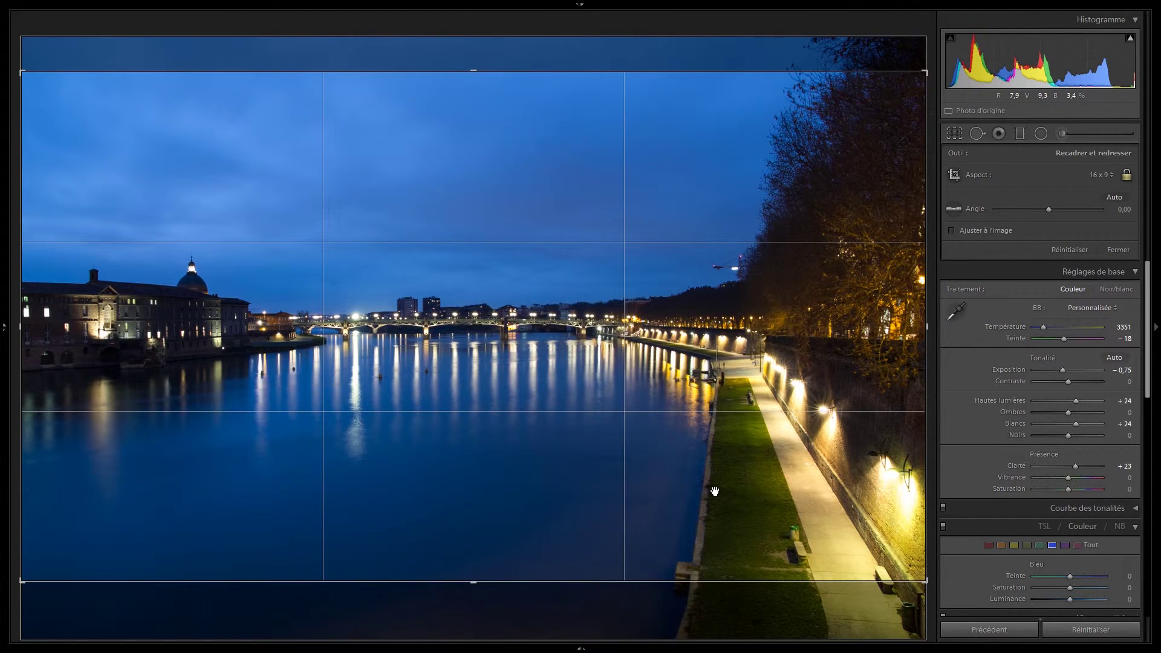
key(Return)
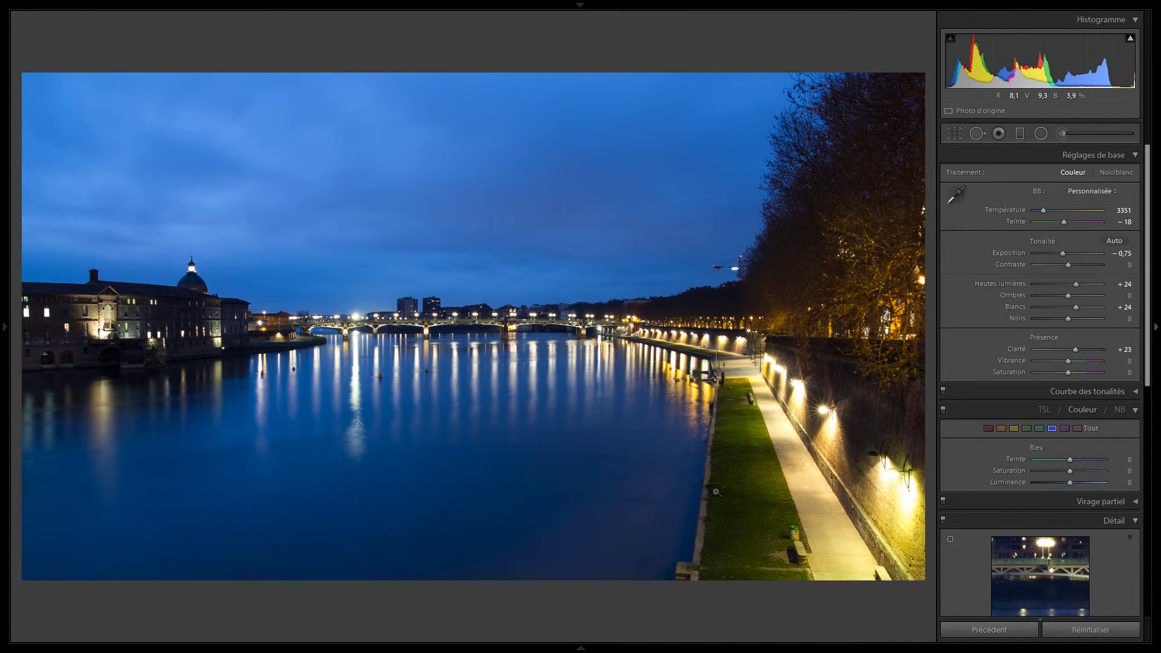
- Reopen and close the crop tool repeatedly to compare the 16 x 9 crop with the full photo
key(r)
key(r)
key(r)
key(r)
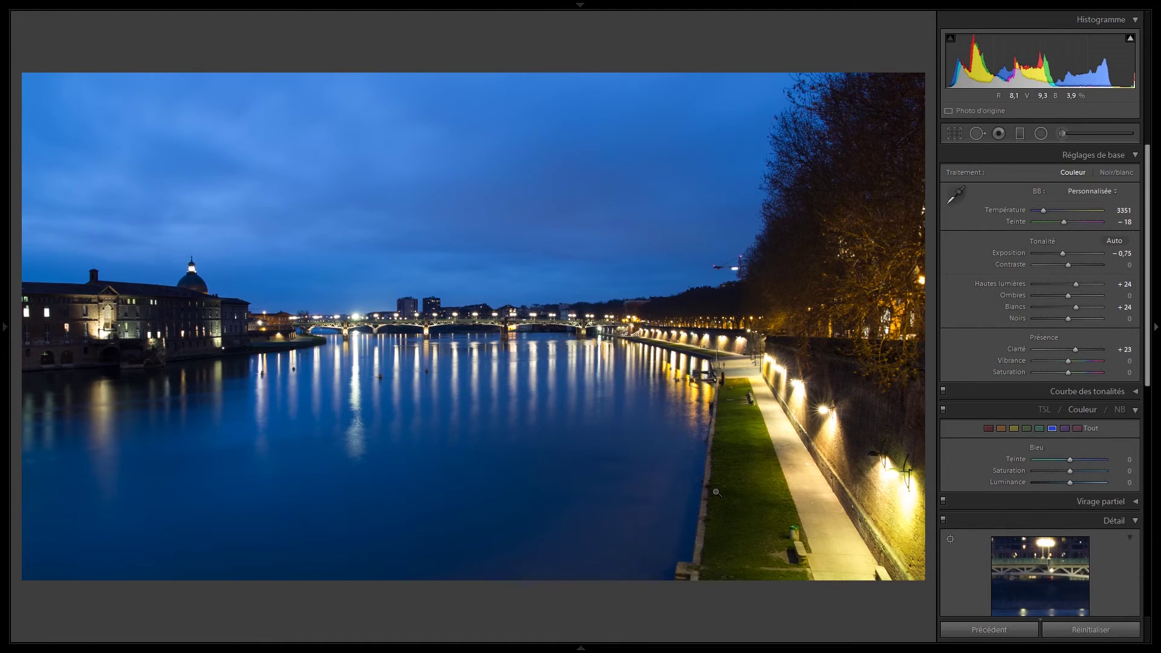